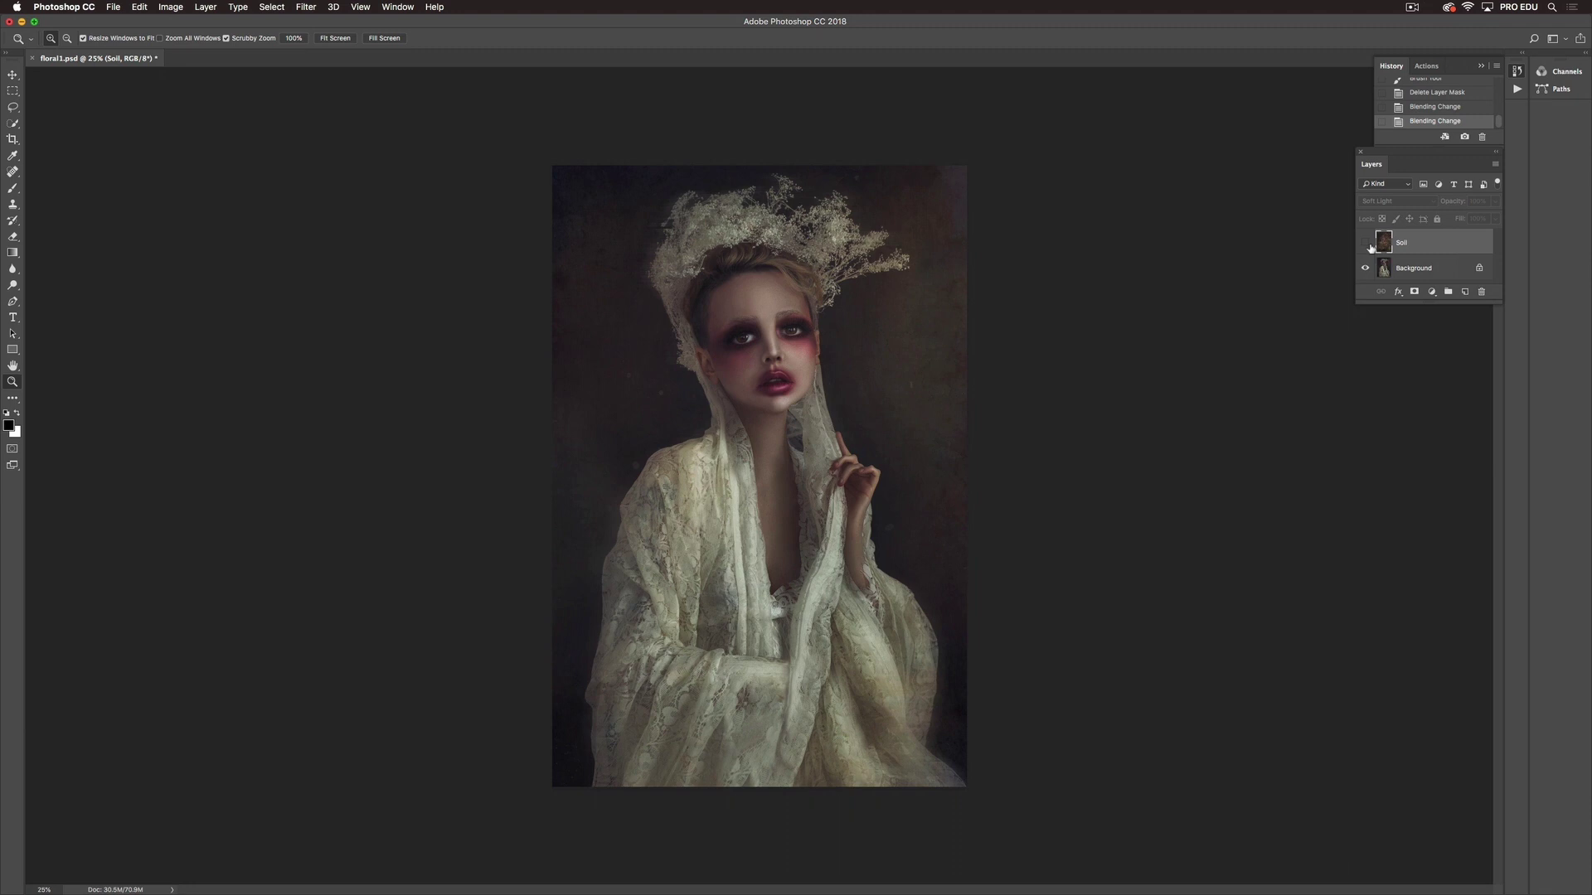
- Make the Soil texture layer visible so it overlays the portrait in Soft Light
click(1365, 243)
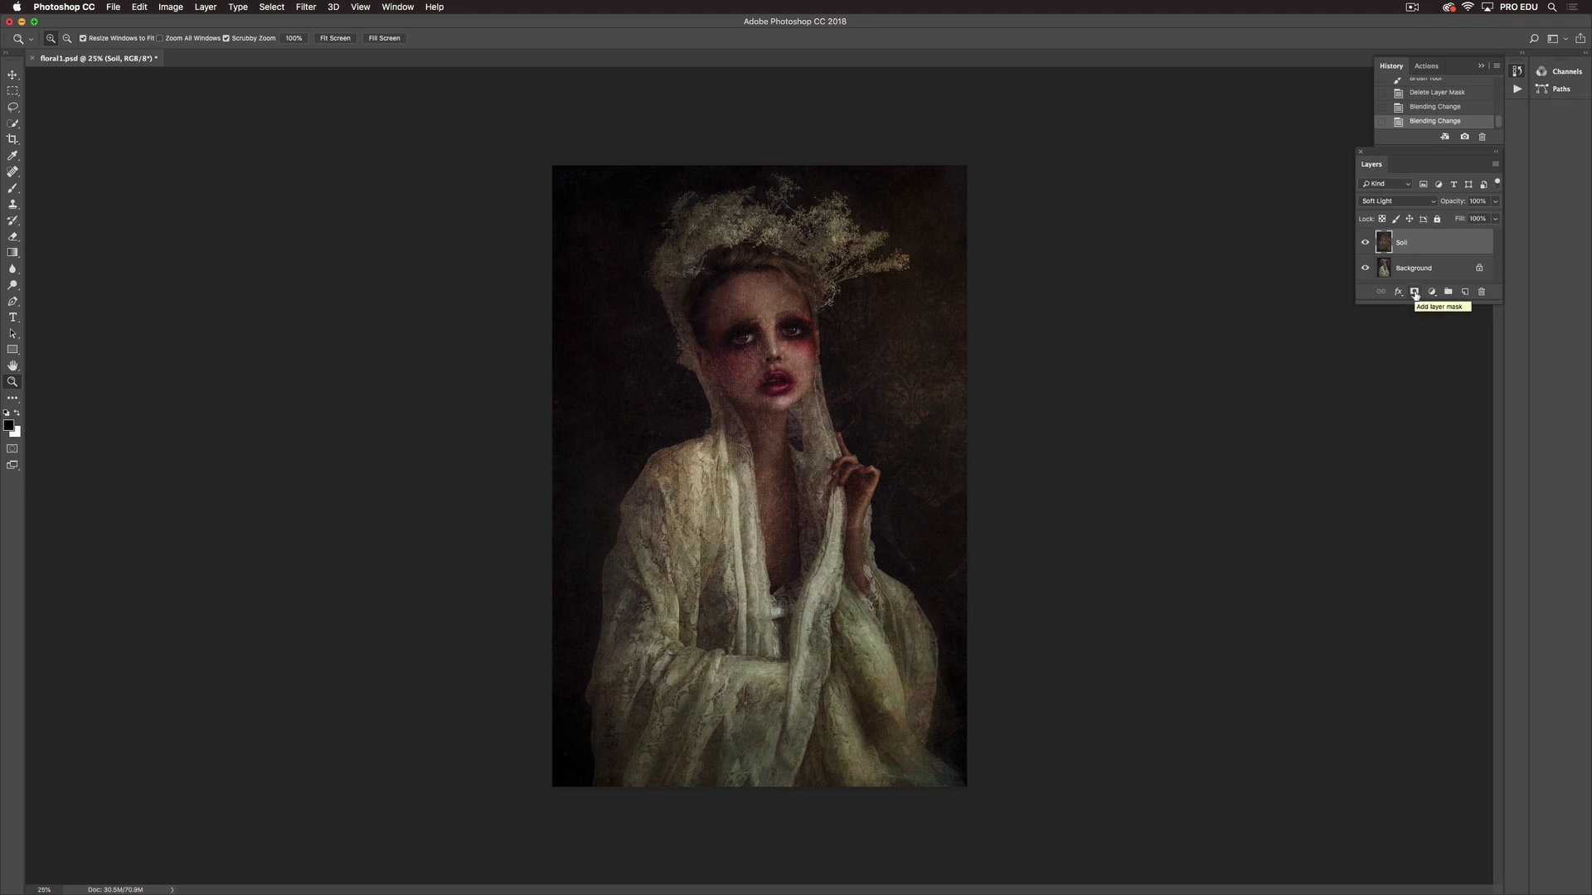
- Add an empty layer mask to the Soil layer and set black as the foreground colour
click(1414, 292)
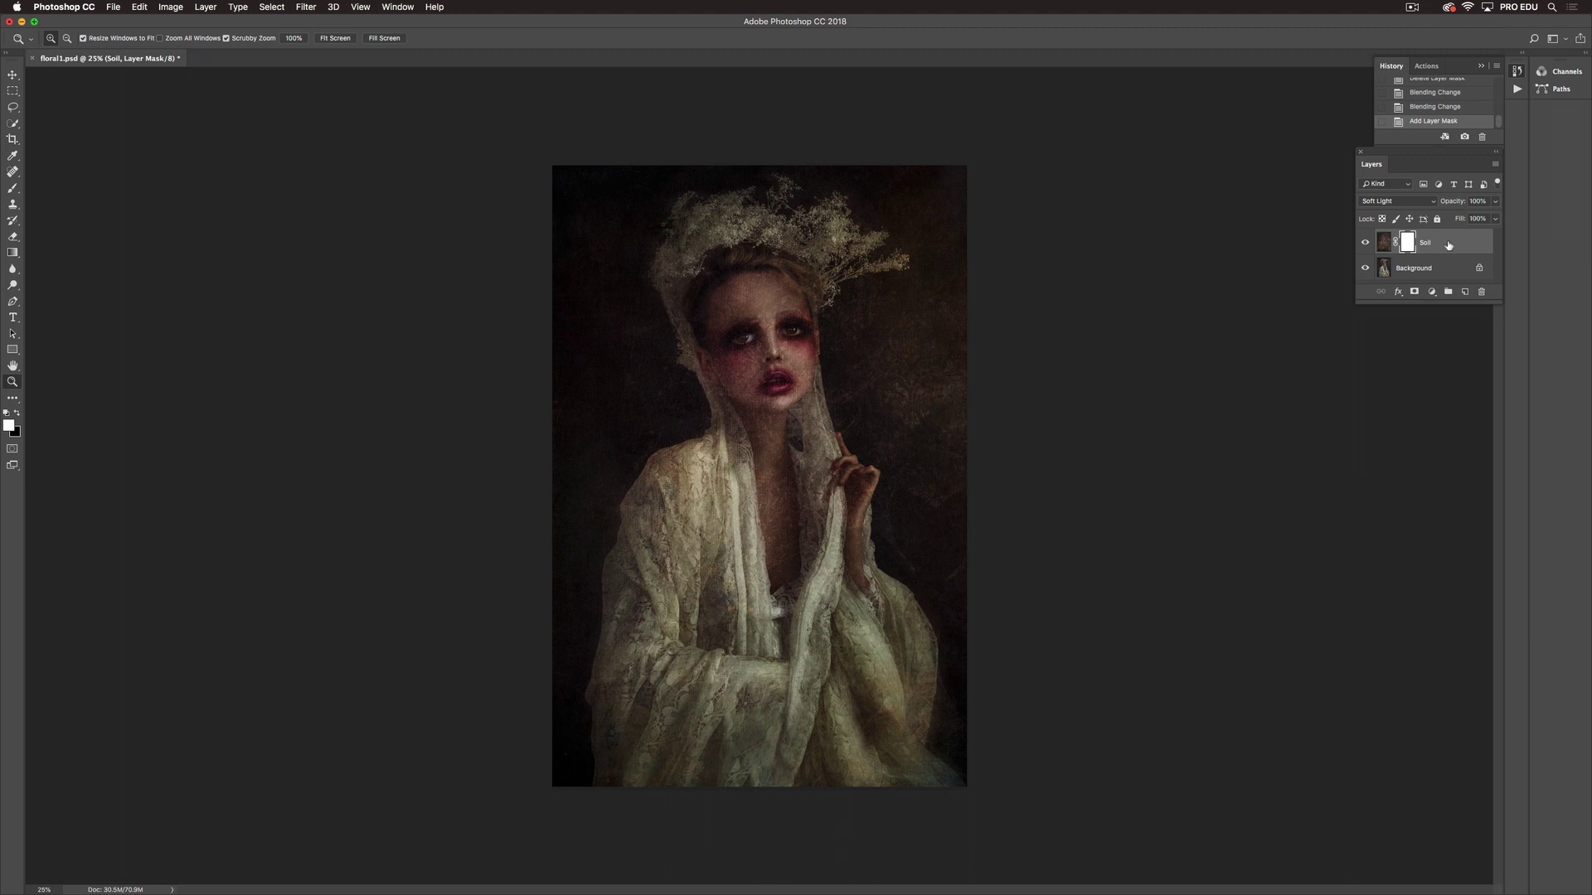
key(x)
- Brush black on the Soil mask over the woman's face, forehead and dress fabric to lift the texture
key(b)
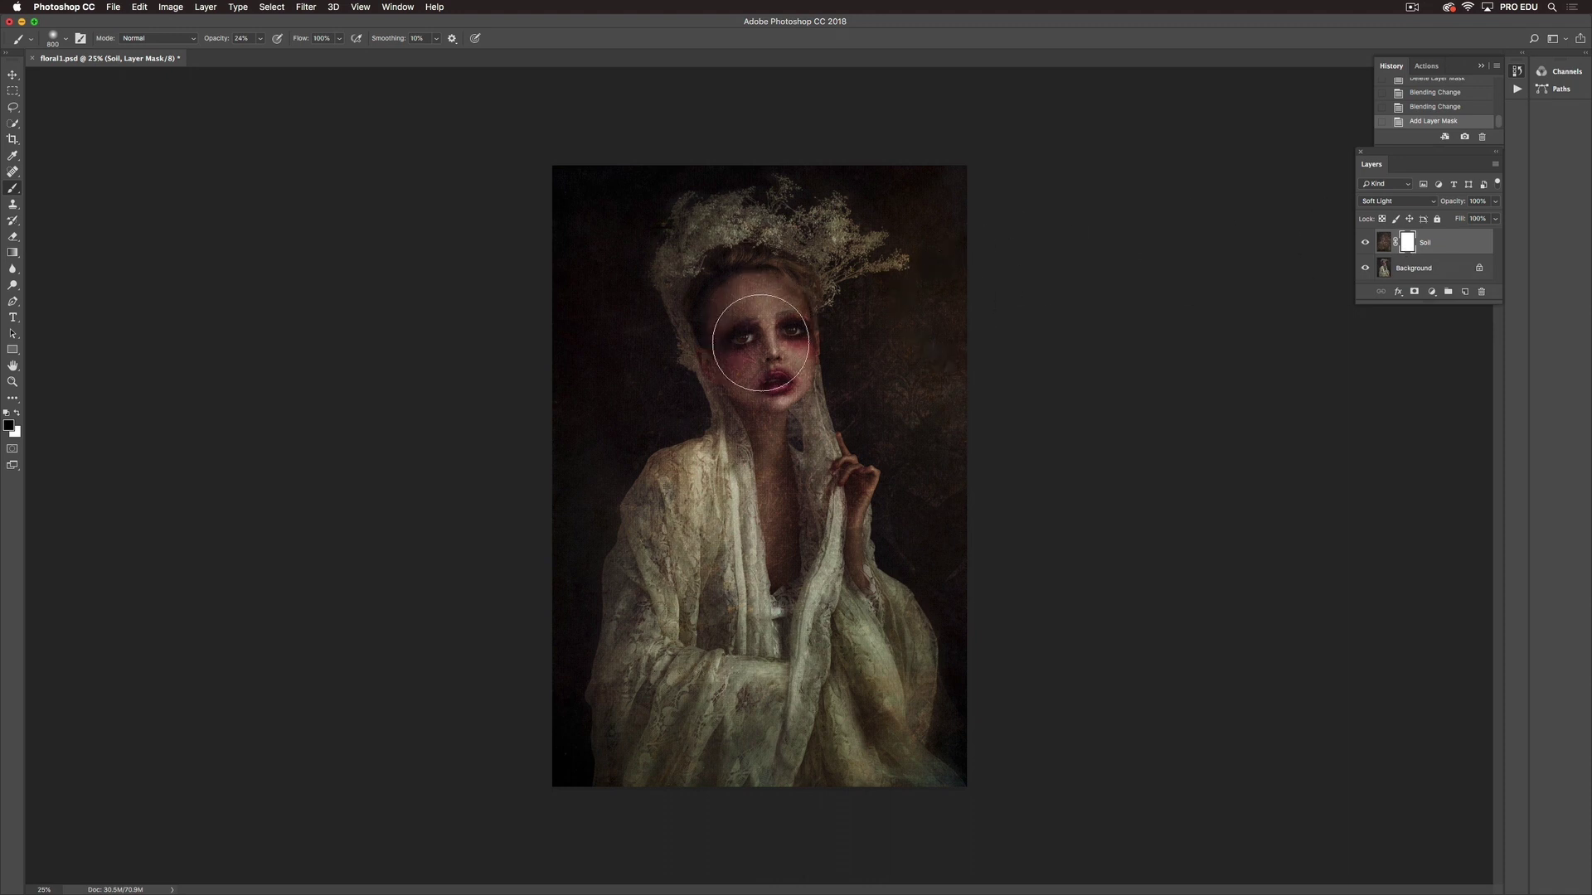
mouse_move(762, 344)
mouse_down()
mouse_move(768, 438)
mouse_move(784, 499)
mouse_move(796, 492)
mouse_move(790, 548)
mouse_move(690, 545)
mouse_up()
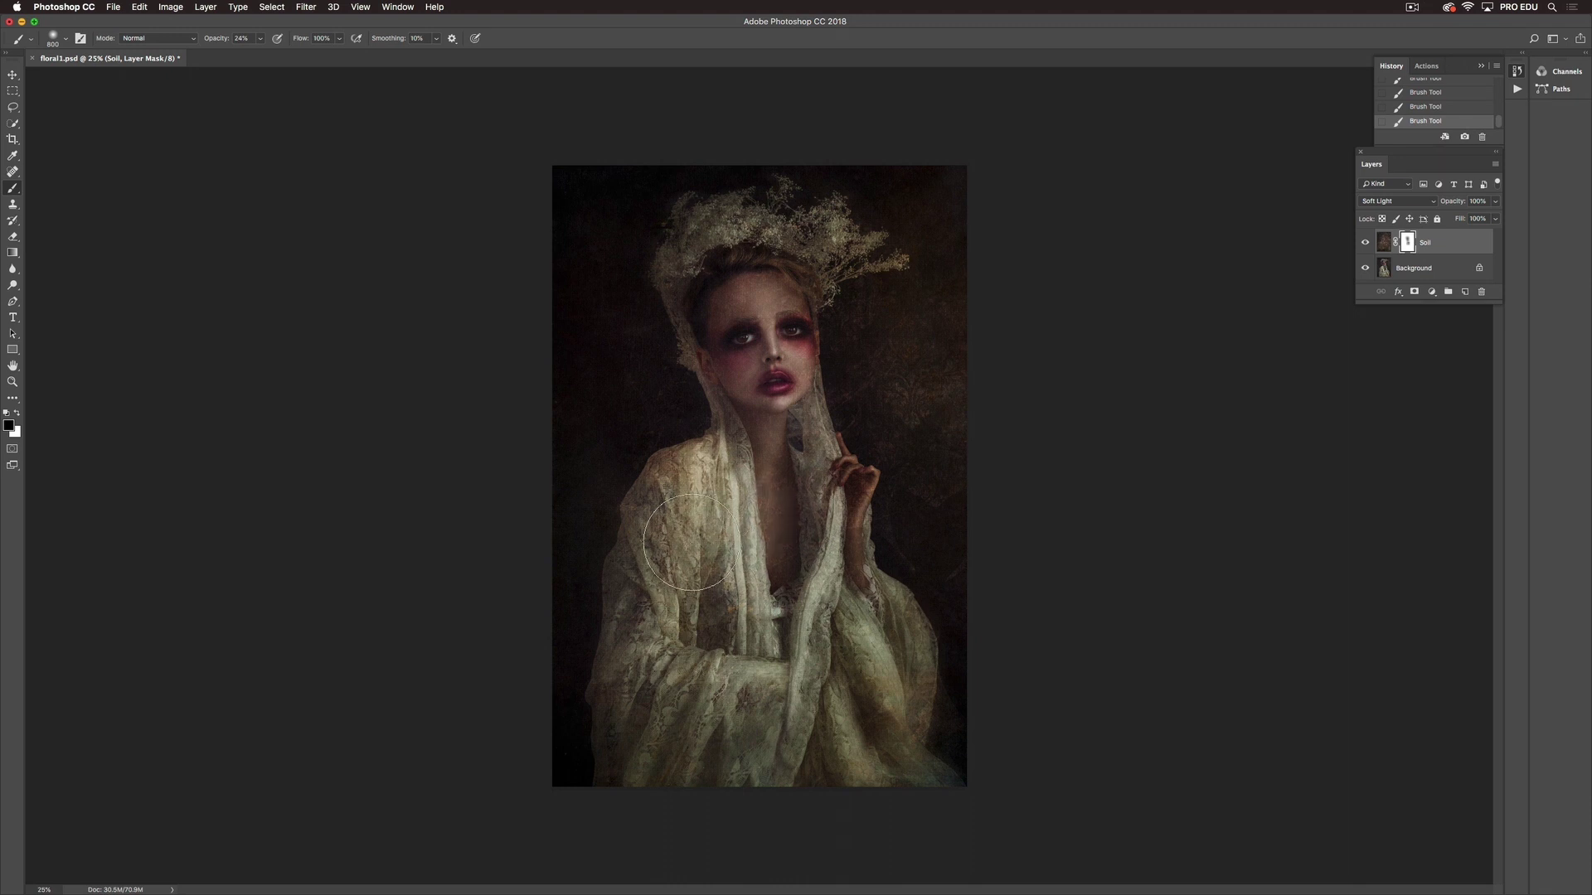
drag(809, 623, 830, 522)
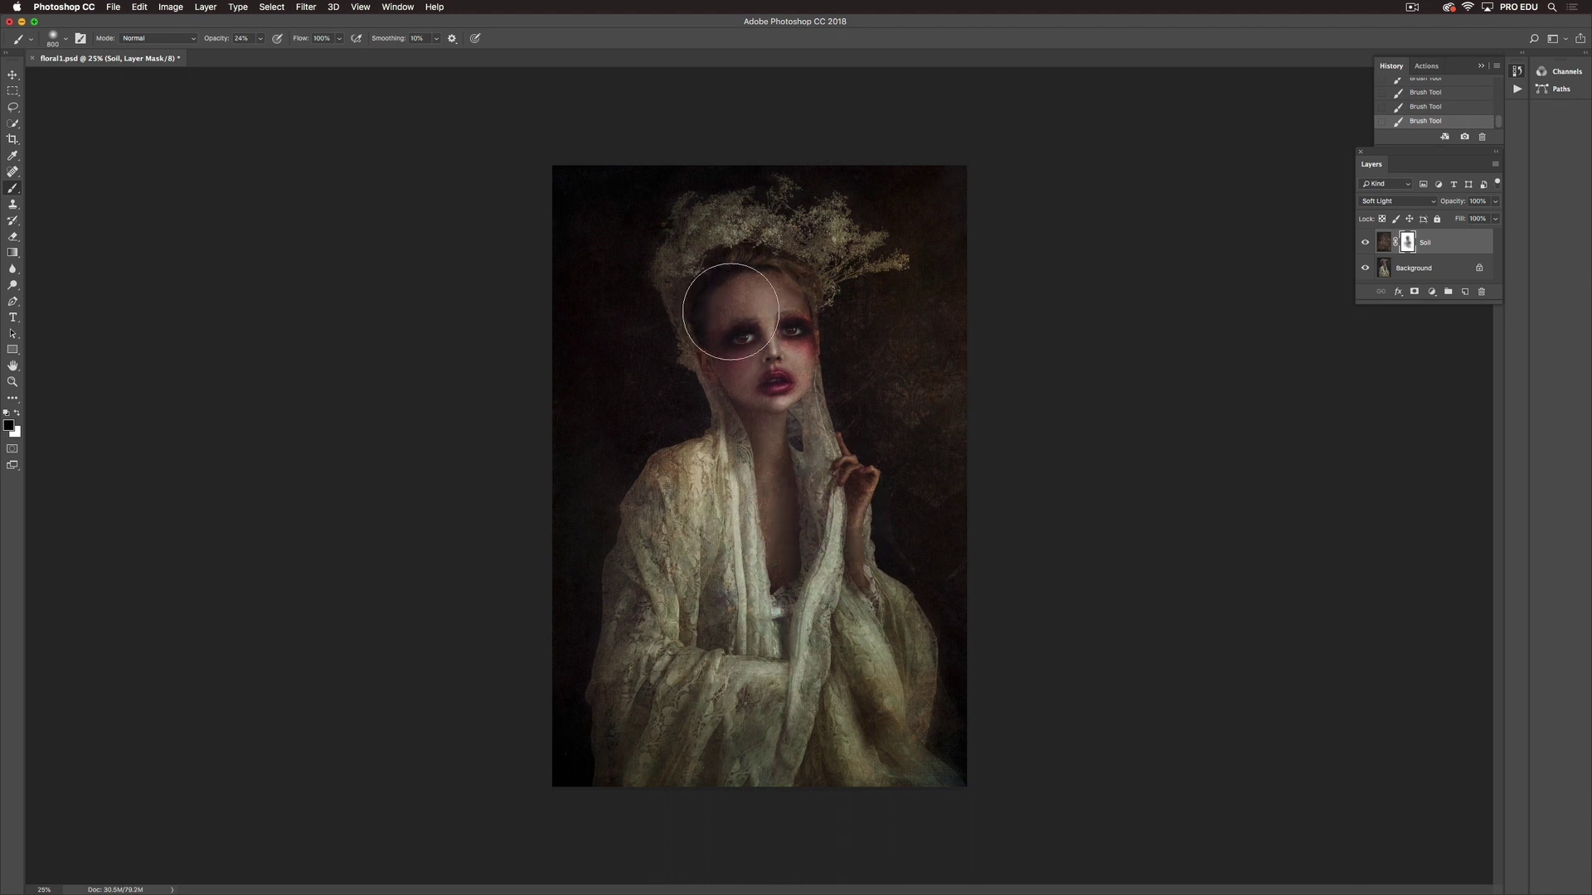
drag(731, 313, 752, 374)
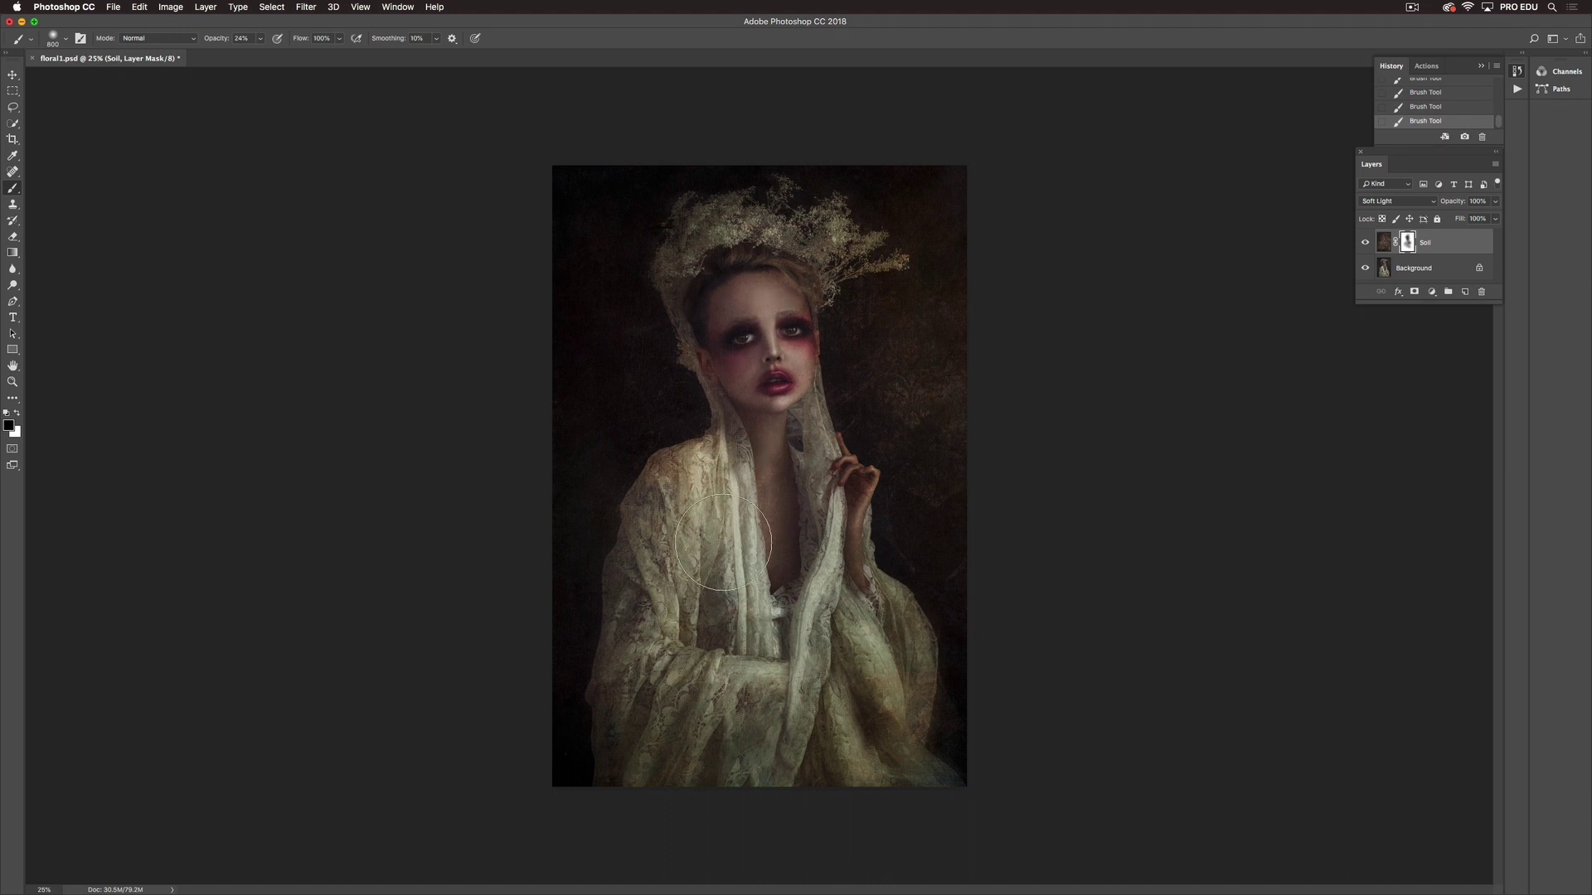
drag(728, 746, 736, 644)
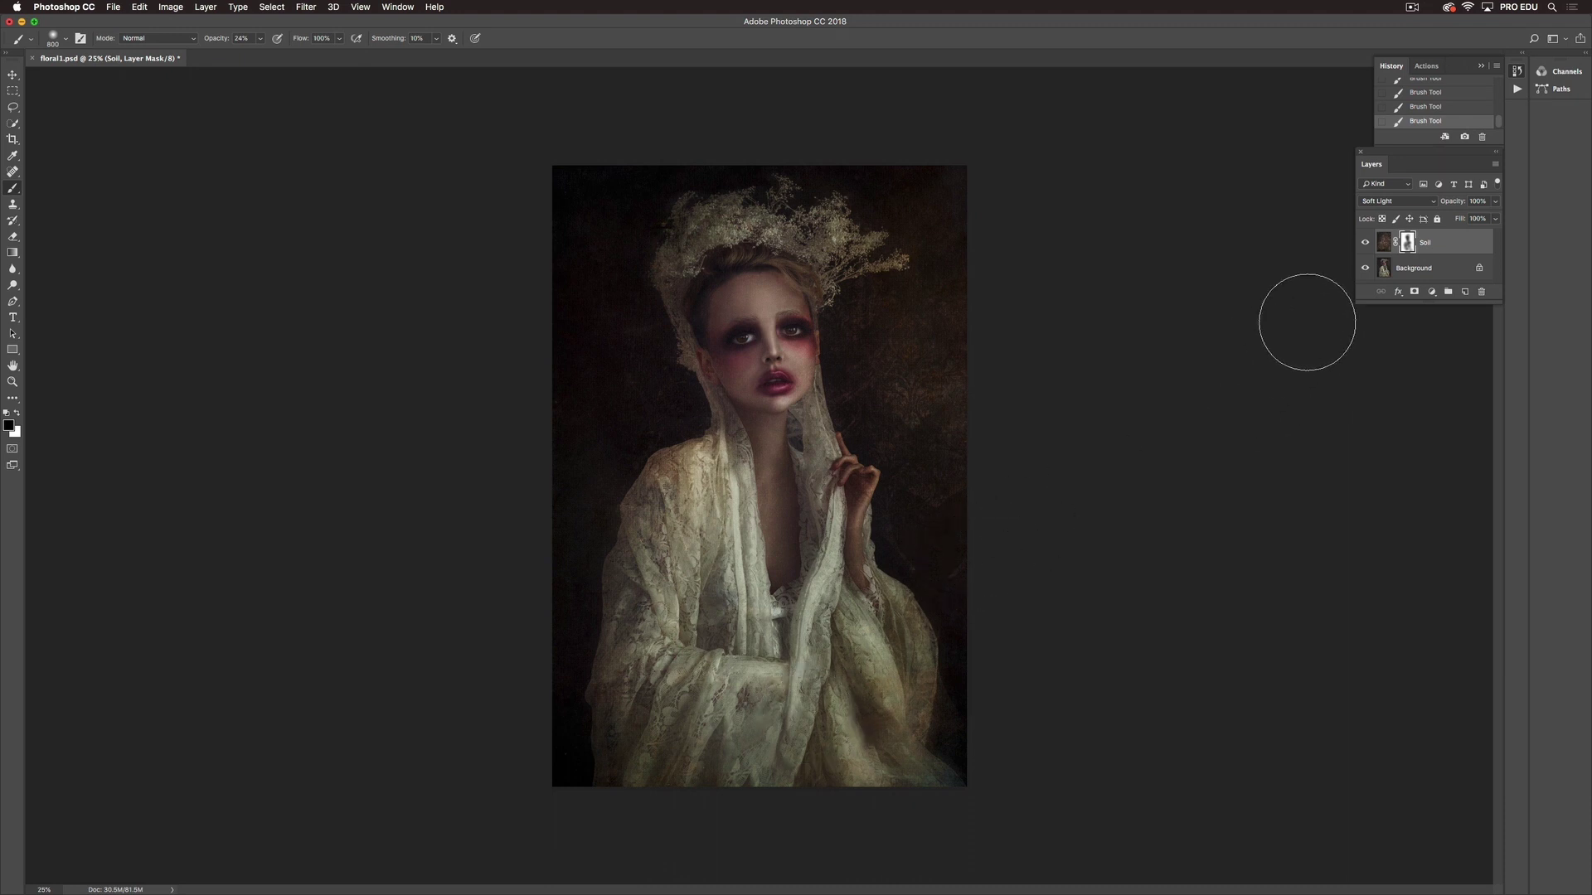
- Delete the painted Soil mask, add a fresh one and fill it with black to hide the texture
drag(1407, 241, 1479, 292)
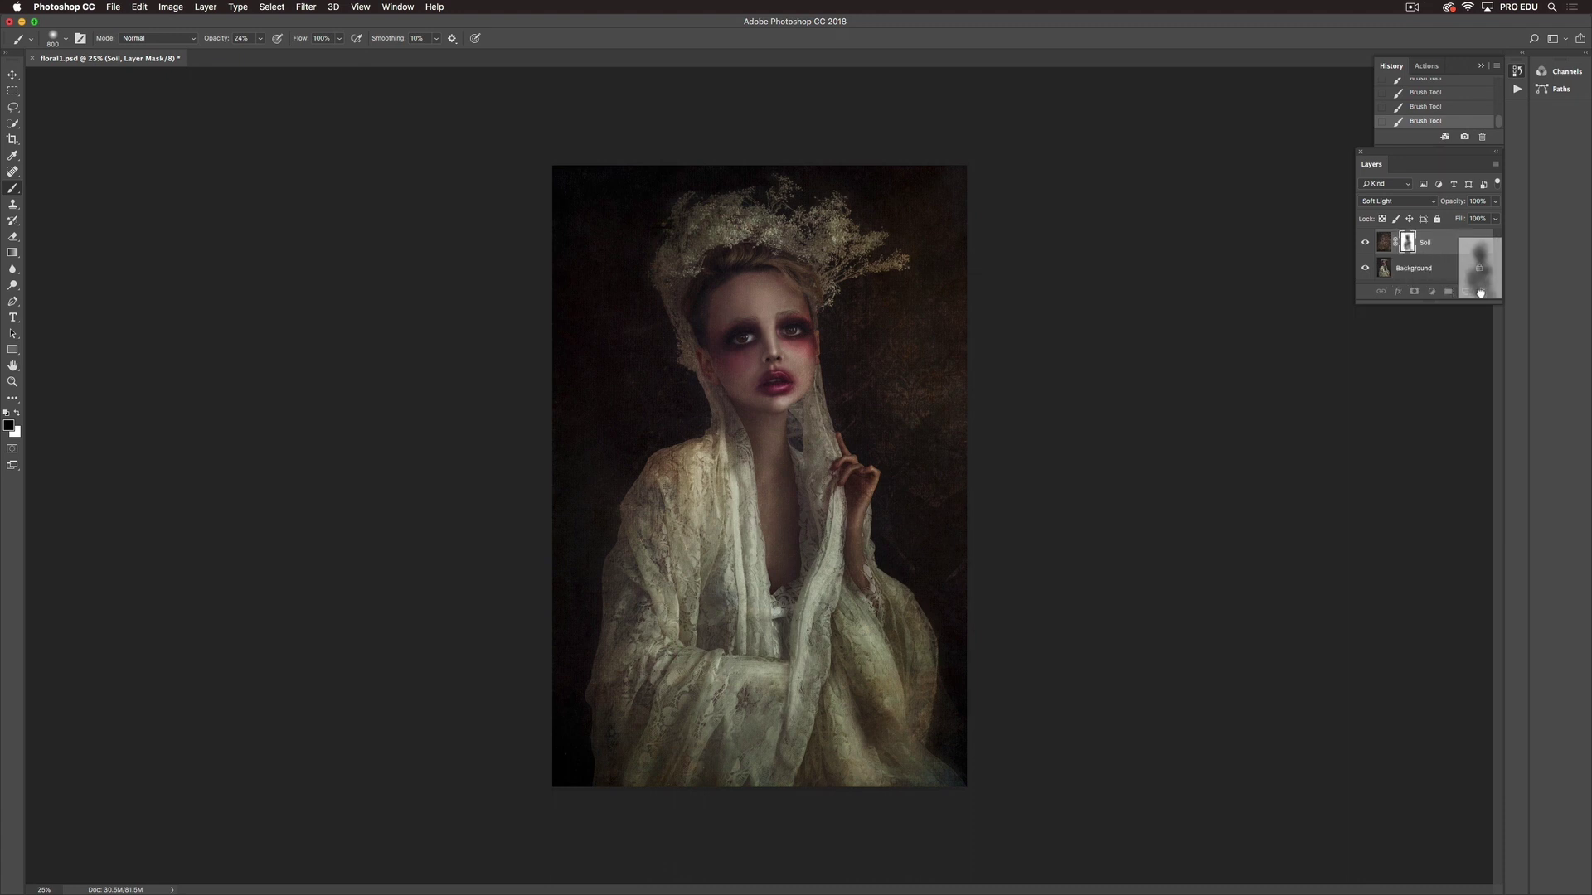
drag(1479, 292, 1479, 293)
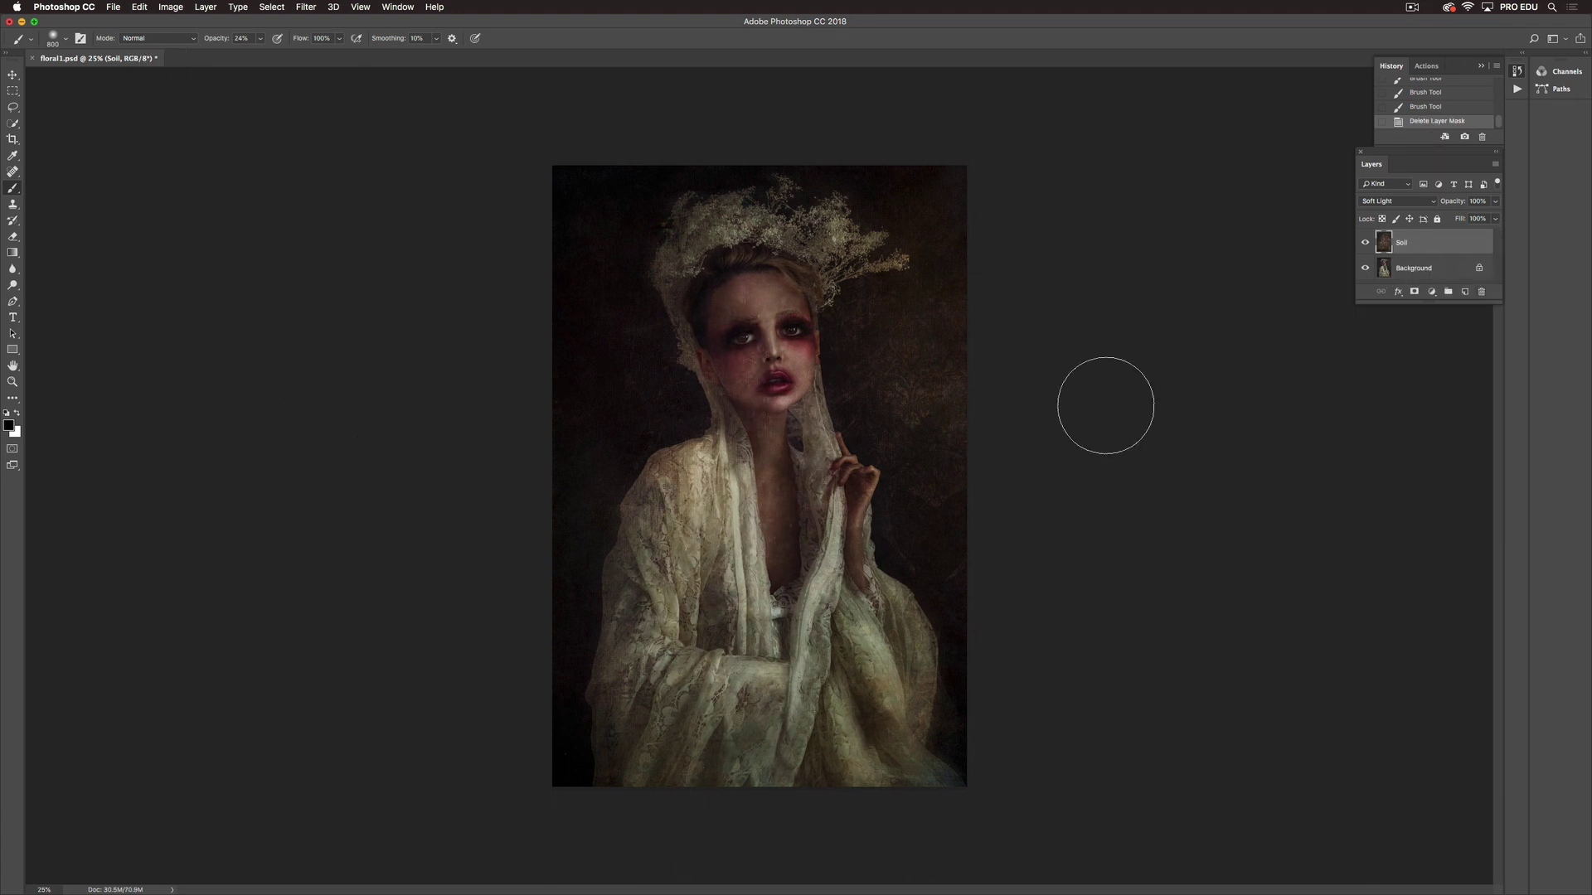
click(1415, 292)
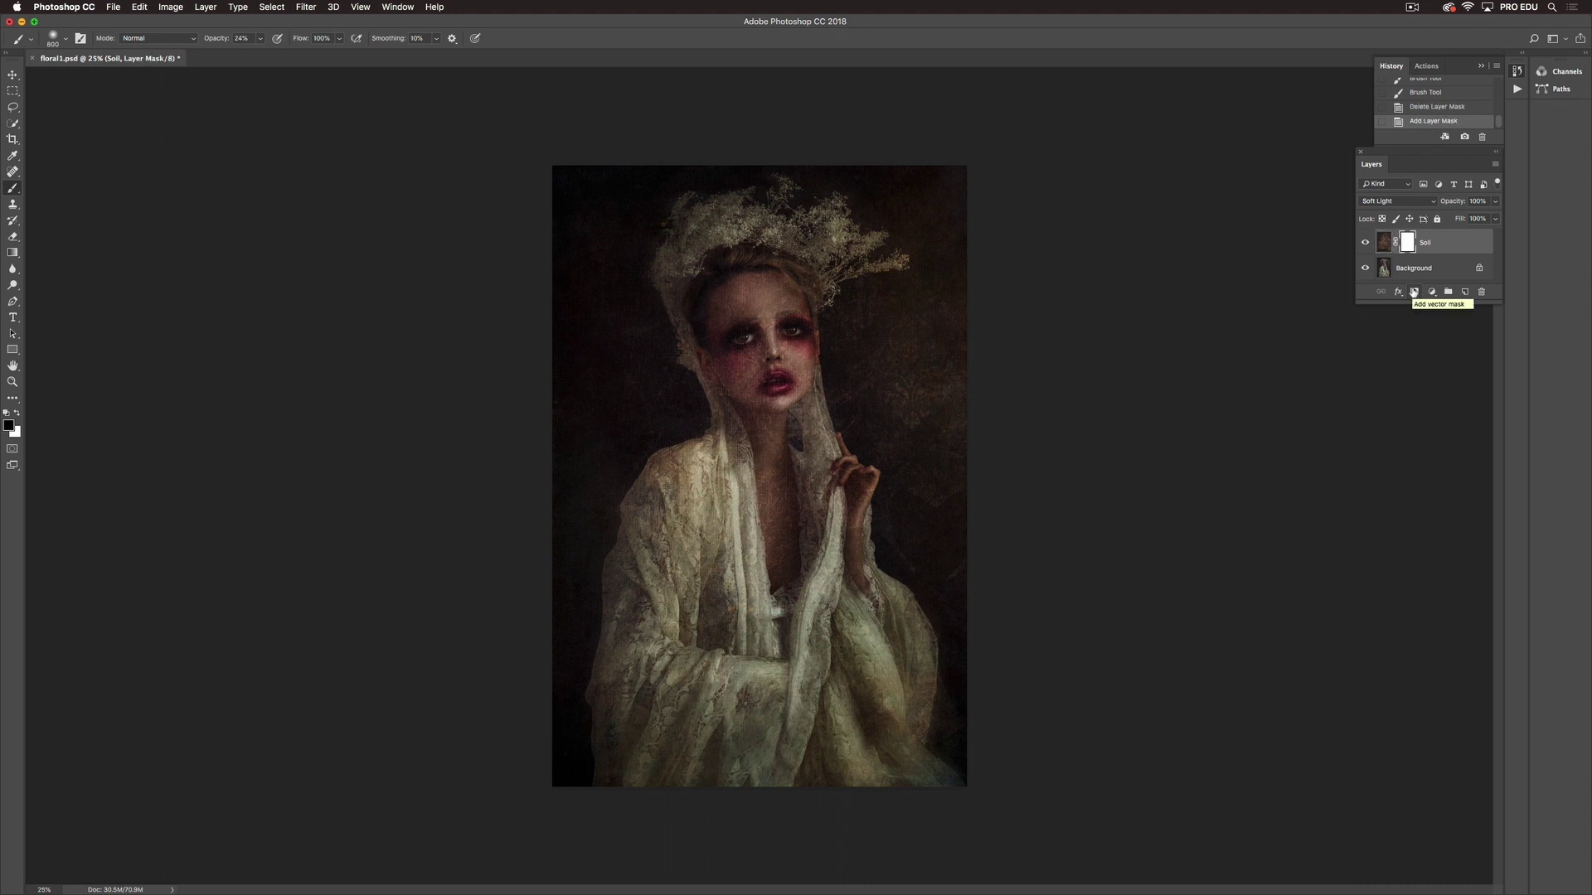
key(alt+BackSpace)
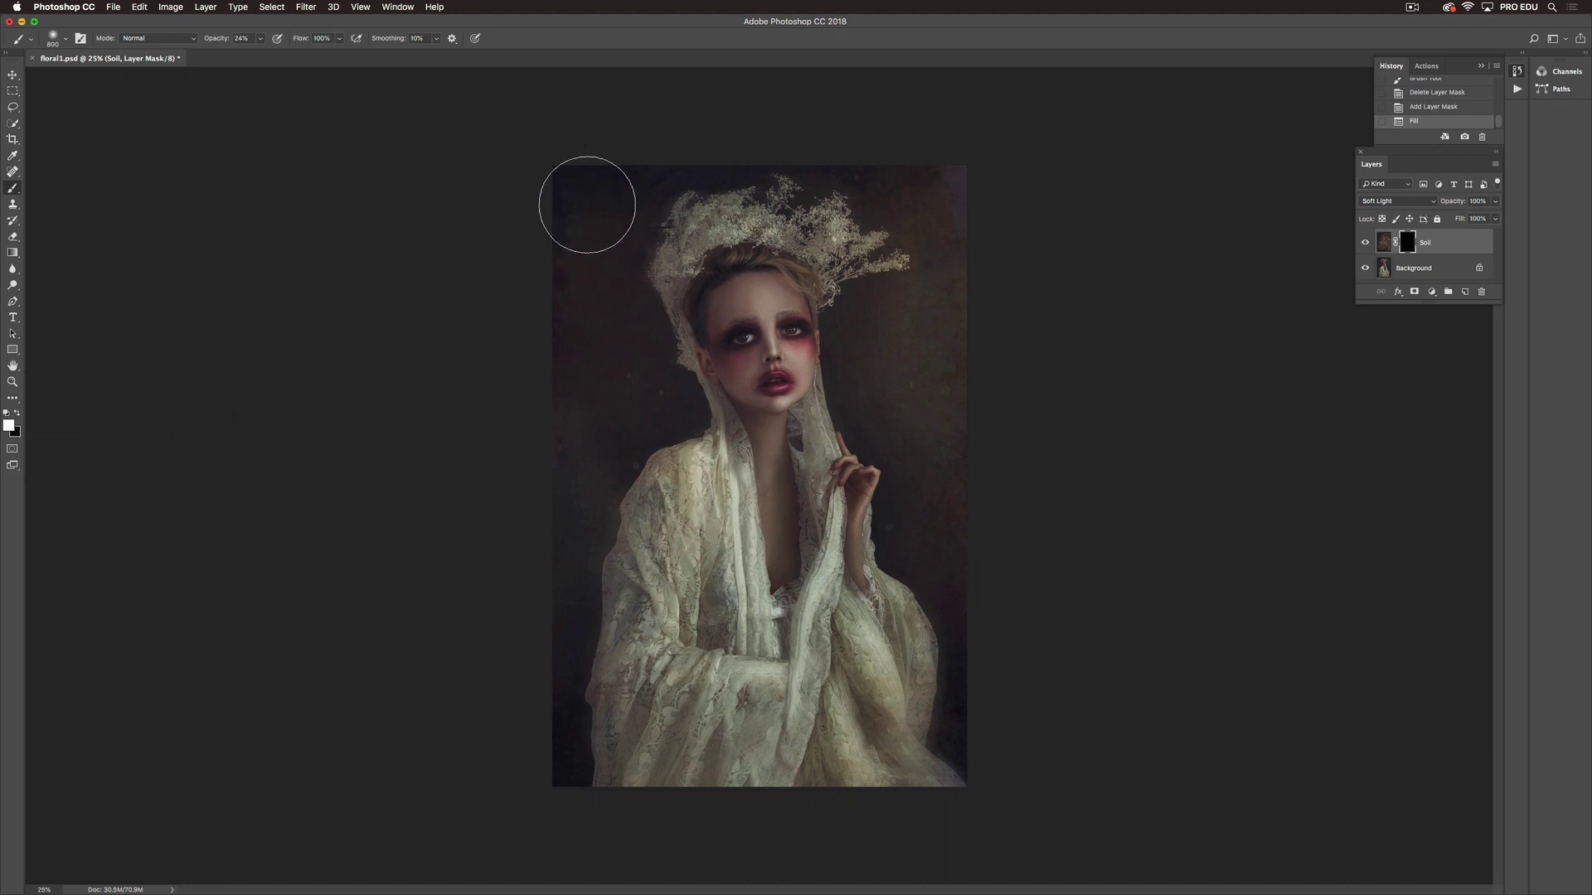
- Brush white on the black mask to bring soil texture back into the dark background beside her
mouse_move(586, 202)
mouse_down()
mouse_move(576, 281)
mouse_move(608, 345)
mouse_move(646, 369)
mouse_up()
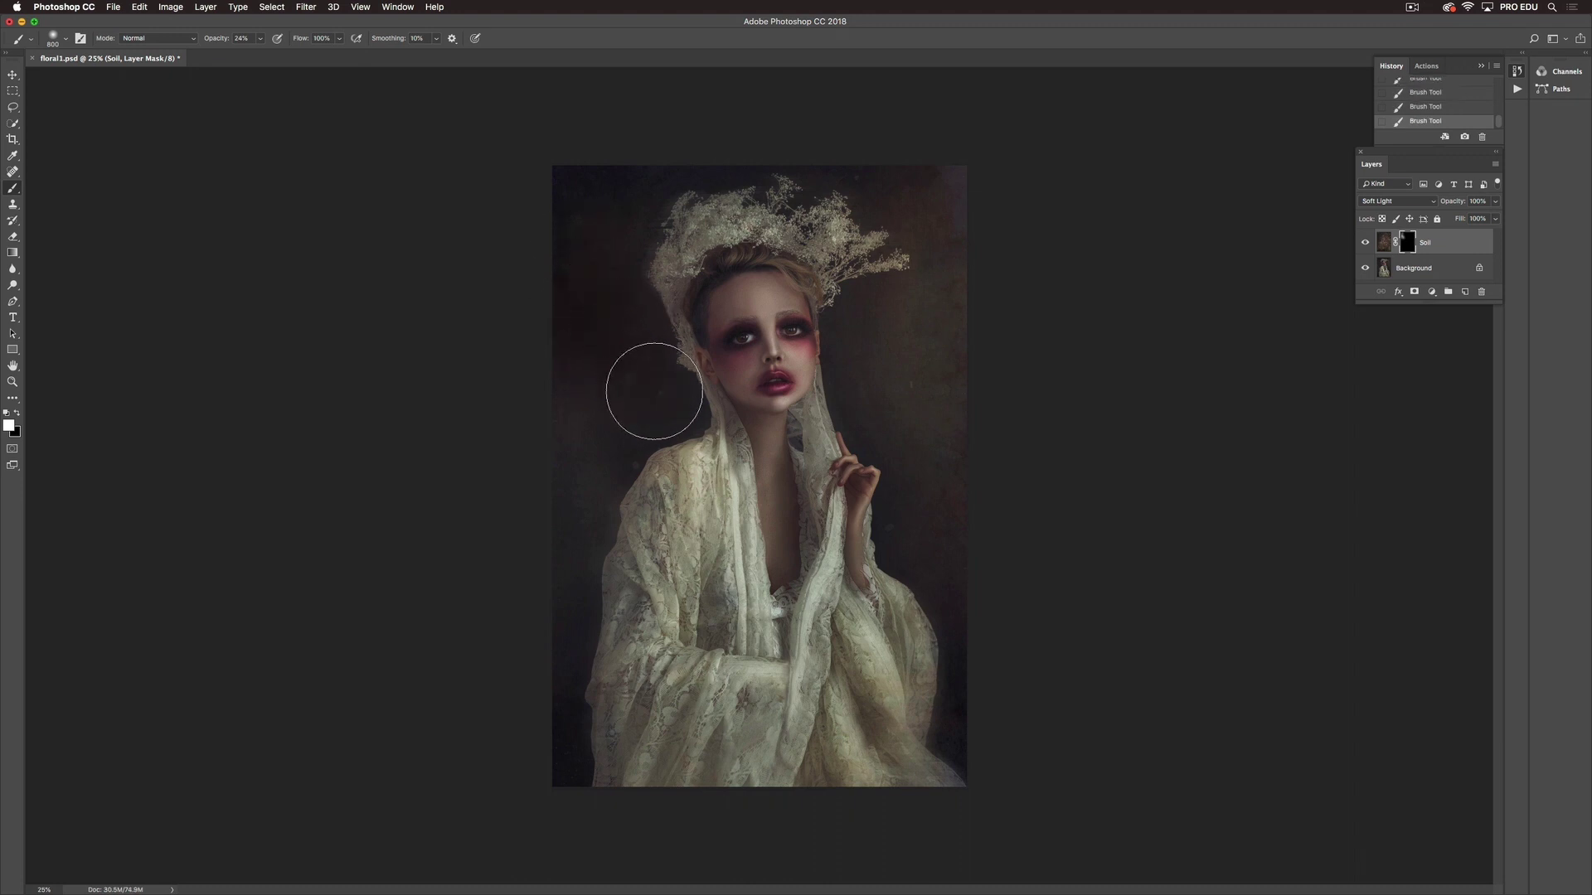
- Reveal texture in the right background, around the left sleeve and headdress, with a faint pass over the hair
right_click(581, 473)
key(Escape)
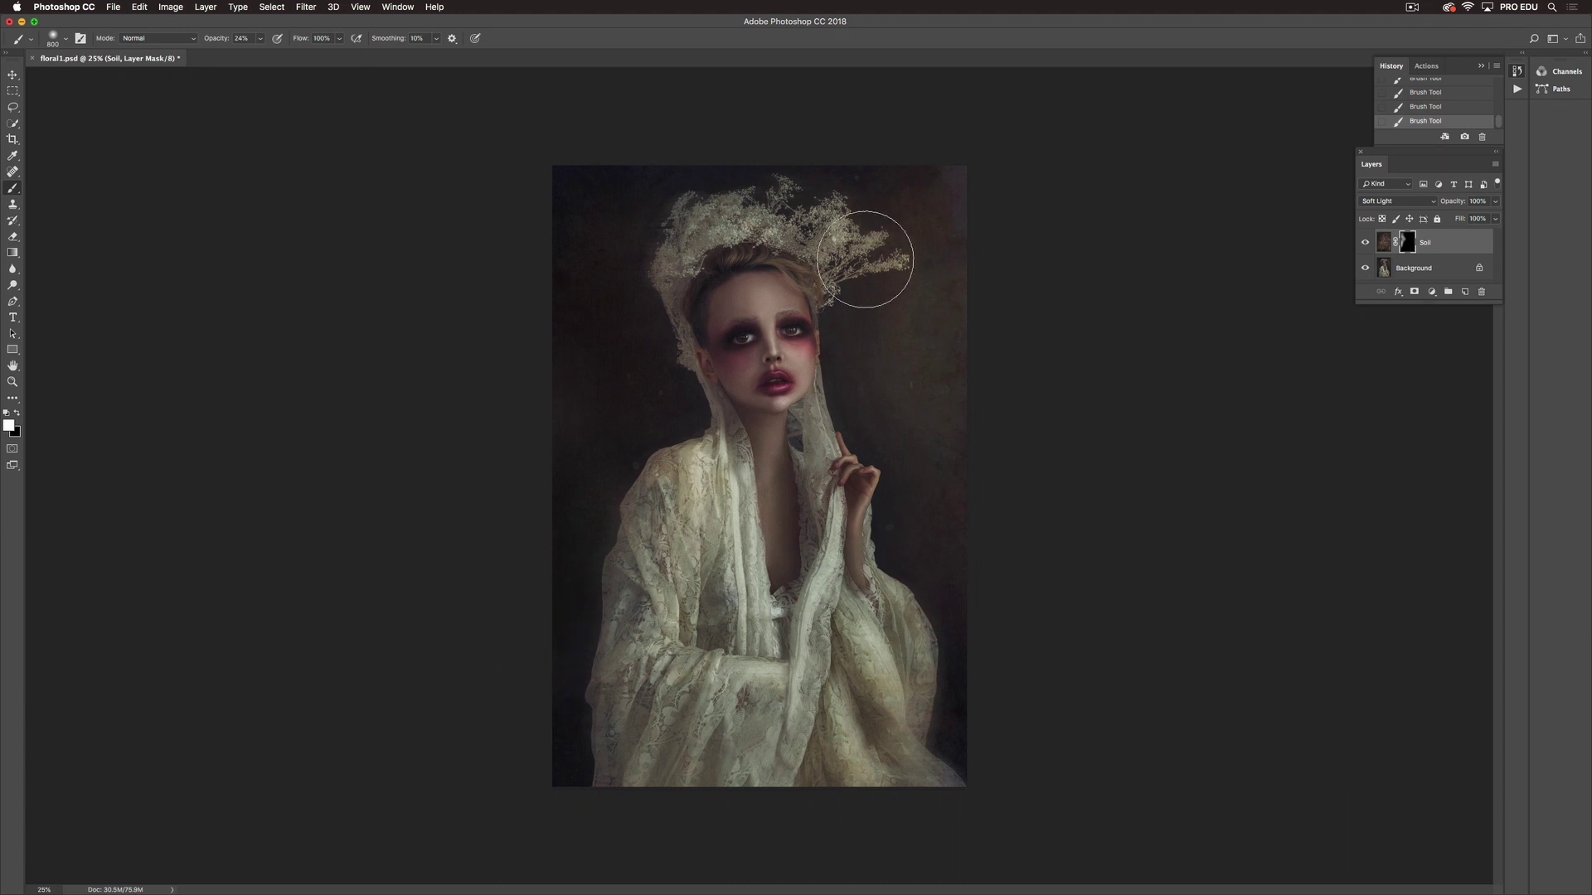
mouse_move(893, 349)
mouse_down()
mouse_move(945, 438)
mouse_move(933, 575)
mouse_up()
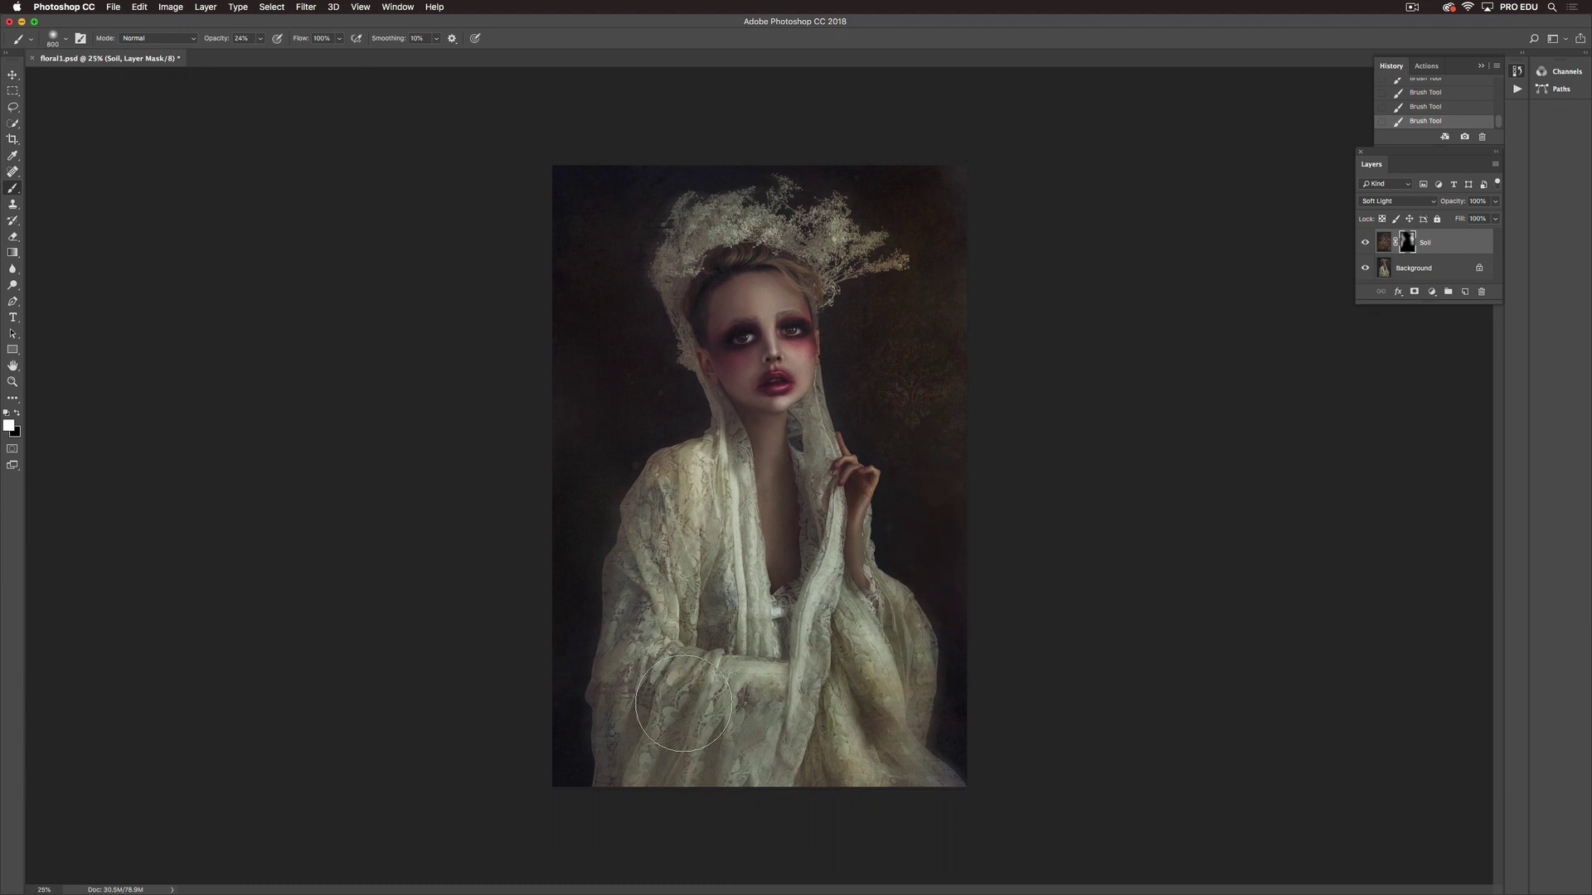
drag(932, 575, 645, 539)
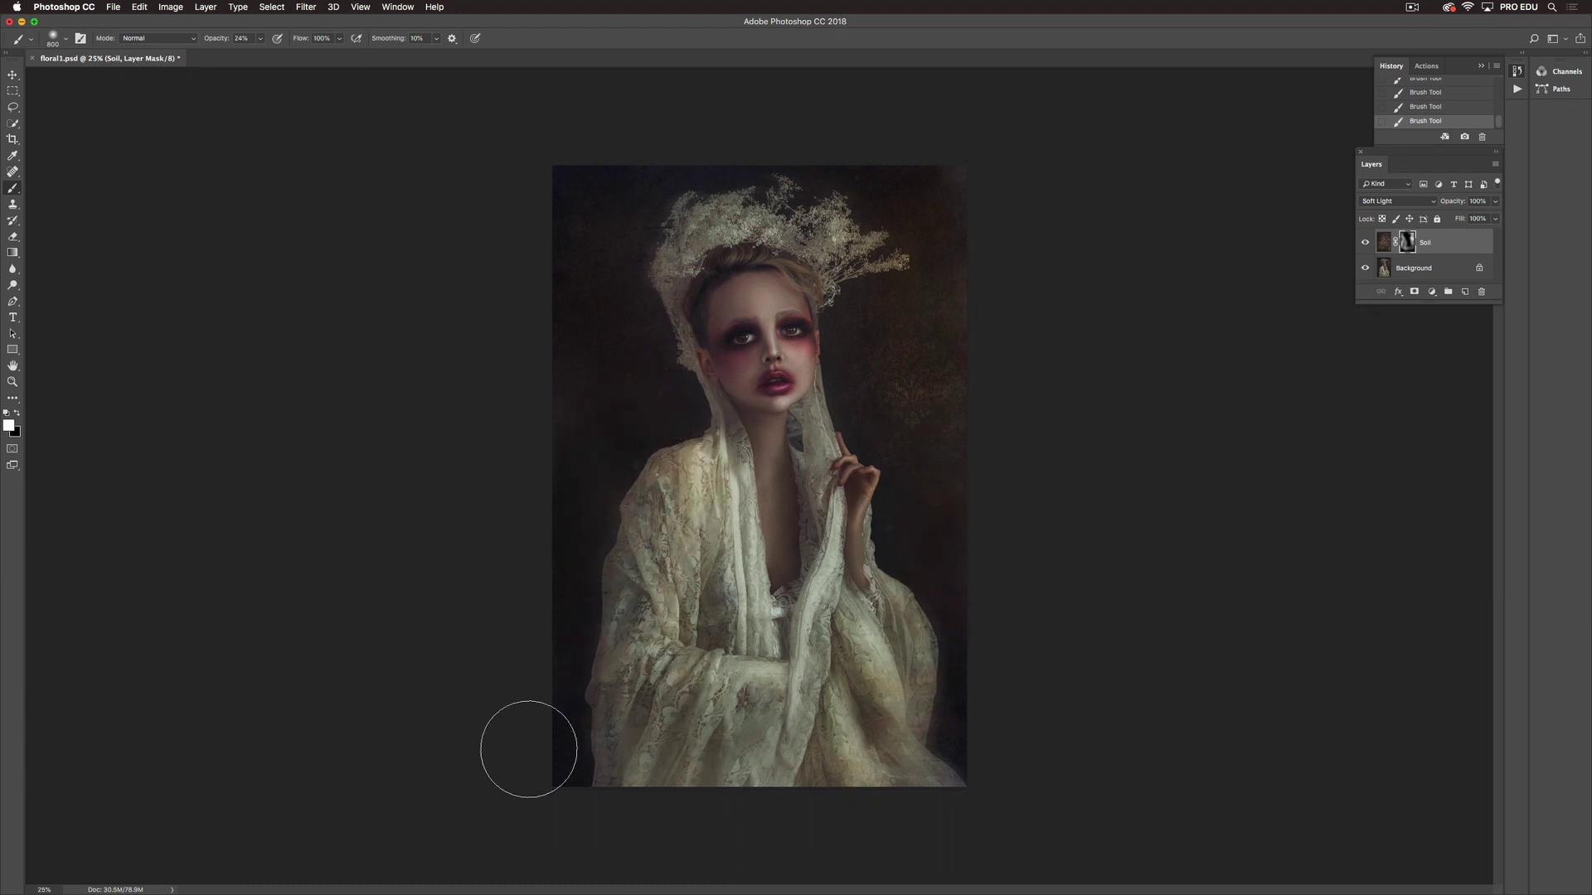
drag(703, 160, 848, 343)
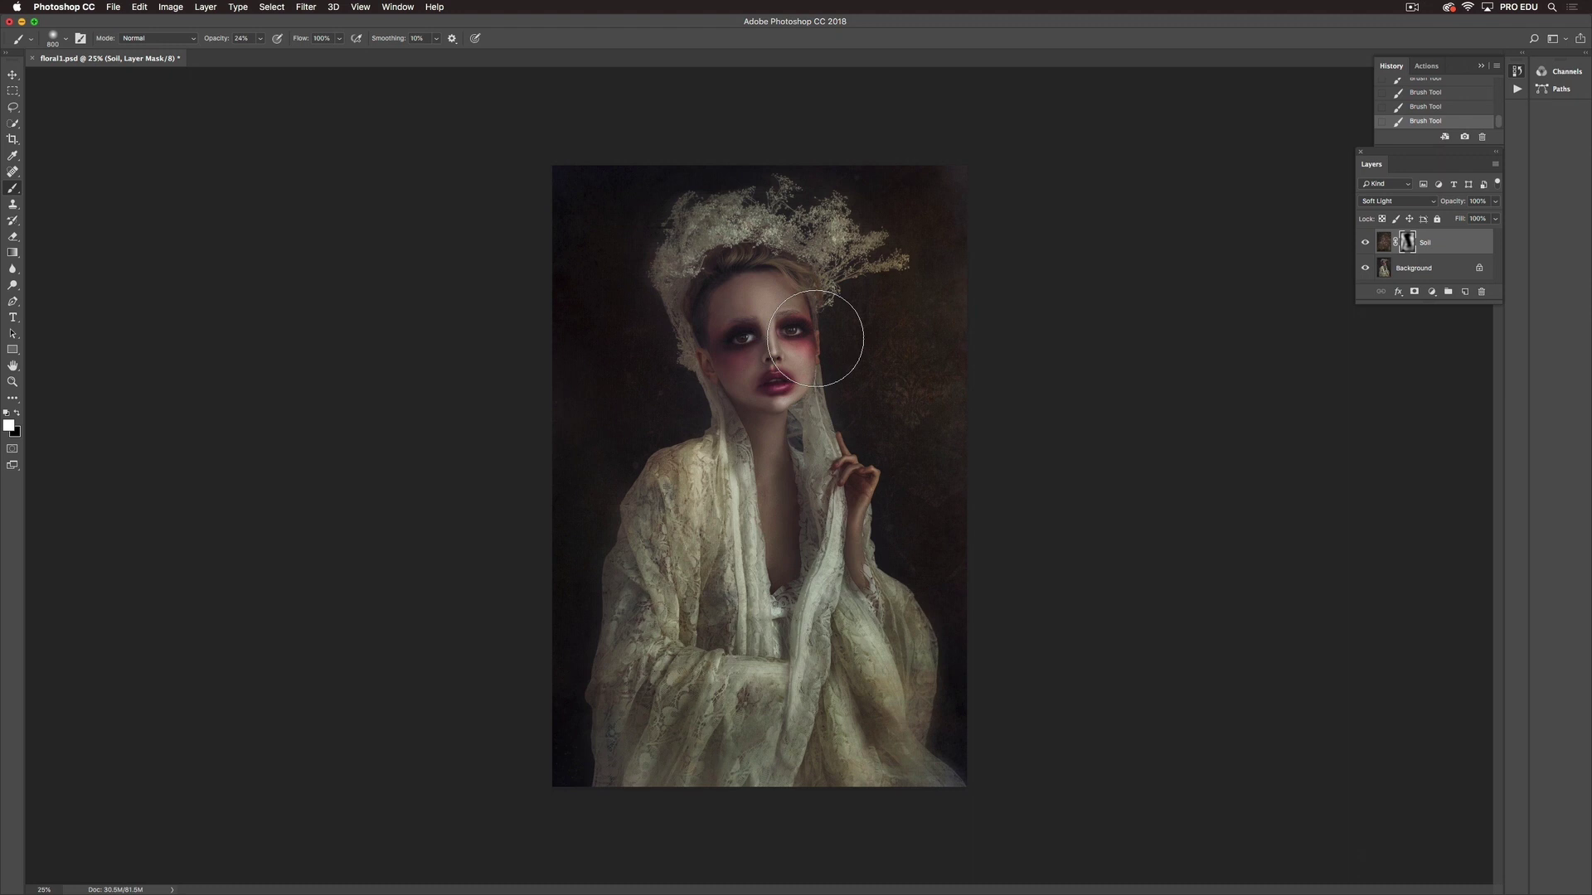
drag(816, 338, 672, 300)
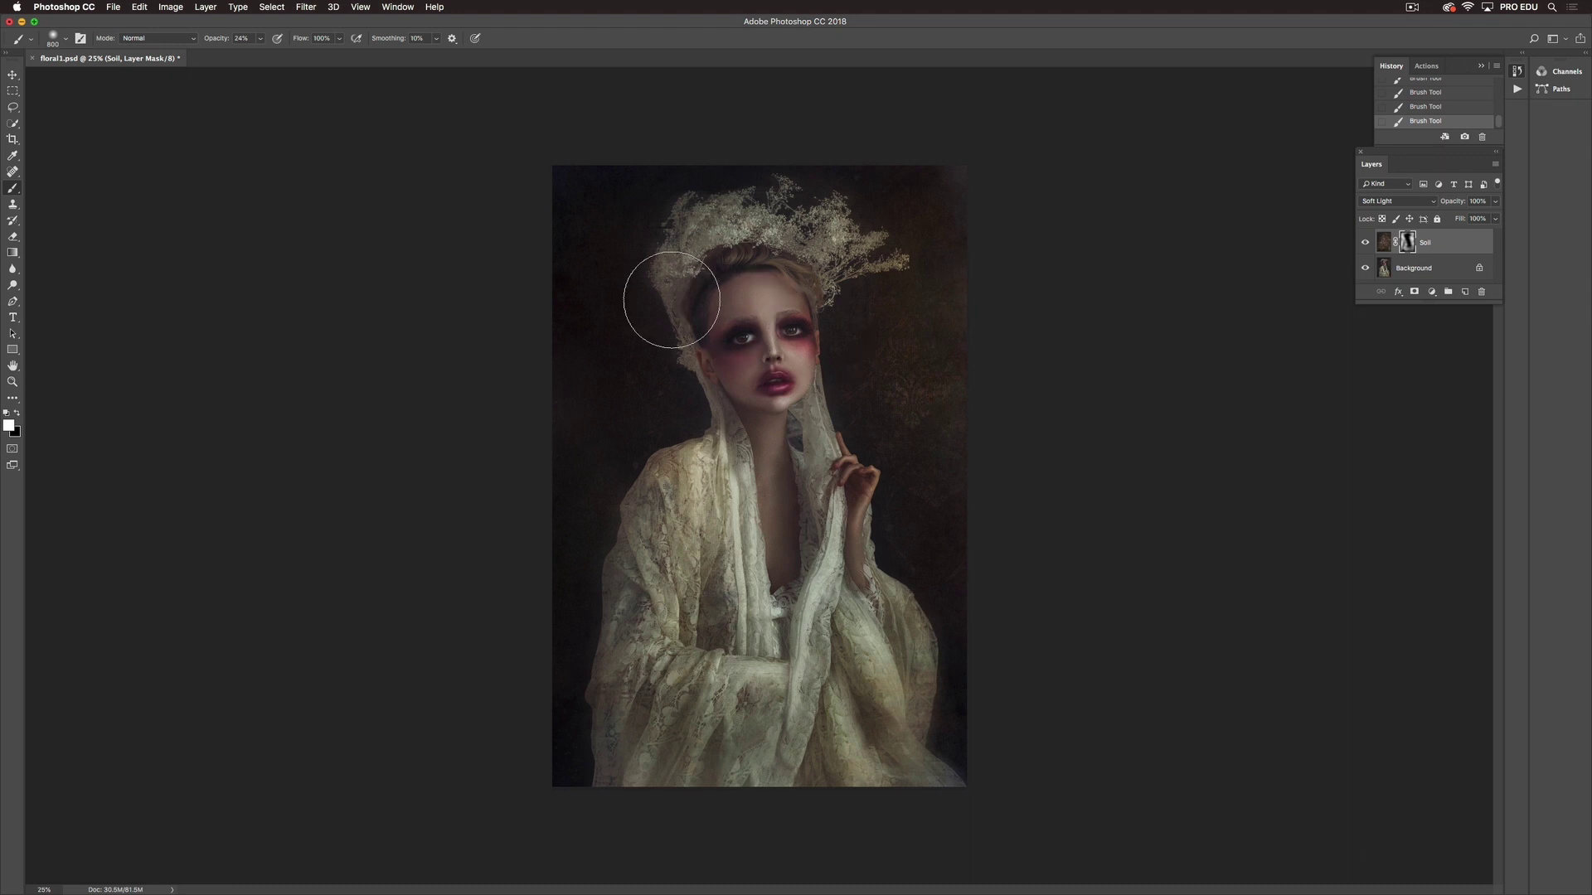